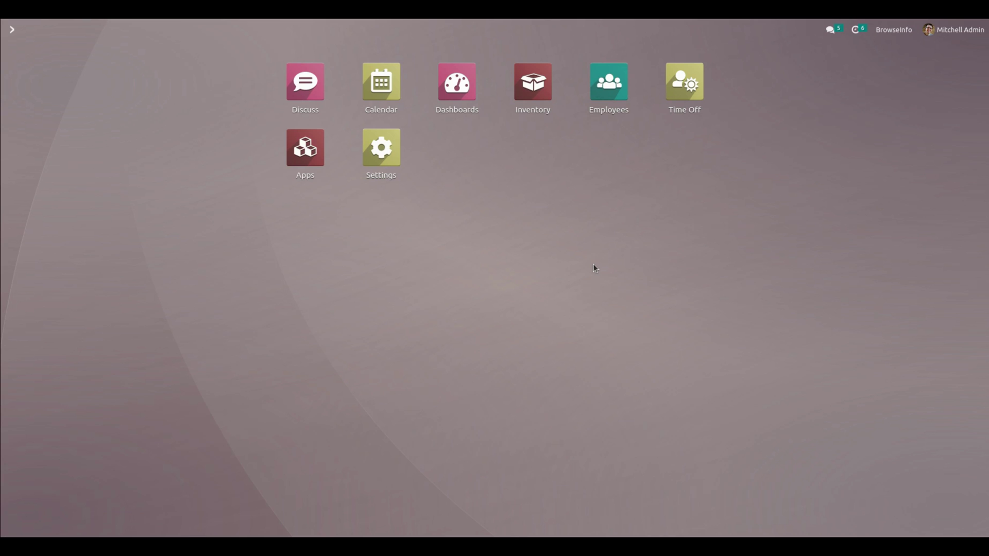
- Set the administrator user's Bulk Leave Allocation access right to Manager
left_click(381, 148)
left_click(163, 30)
left_click(154, 50)
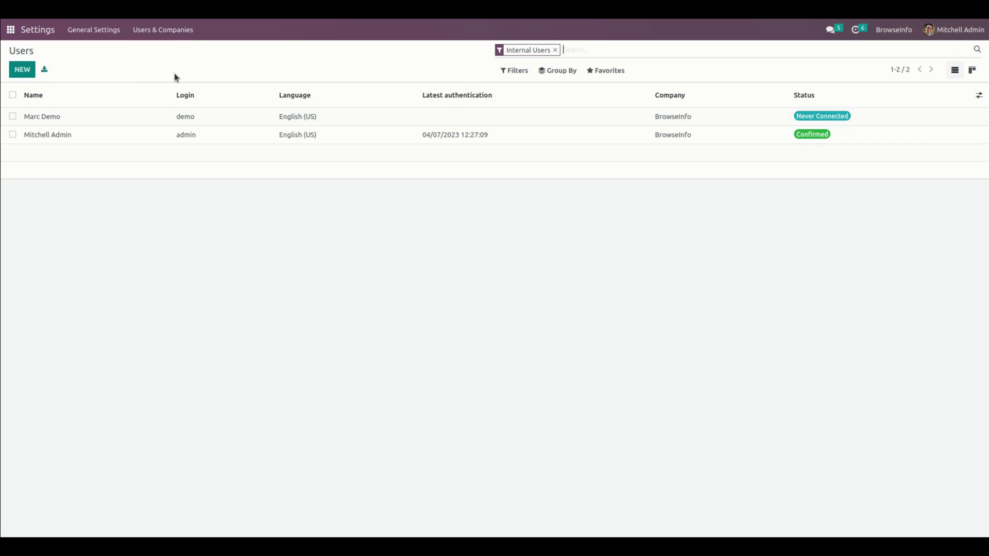
left_click(96, 134)
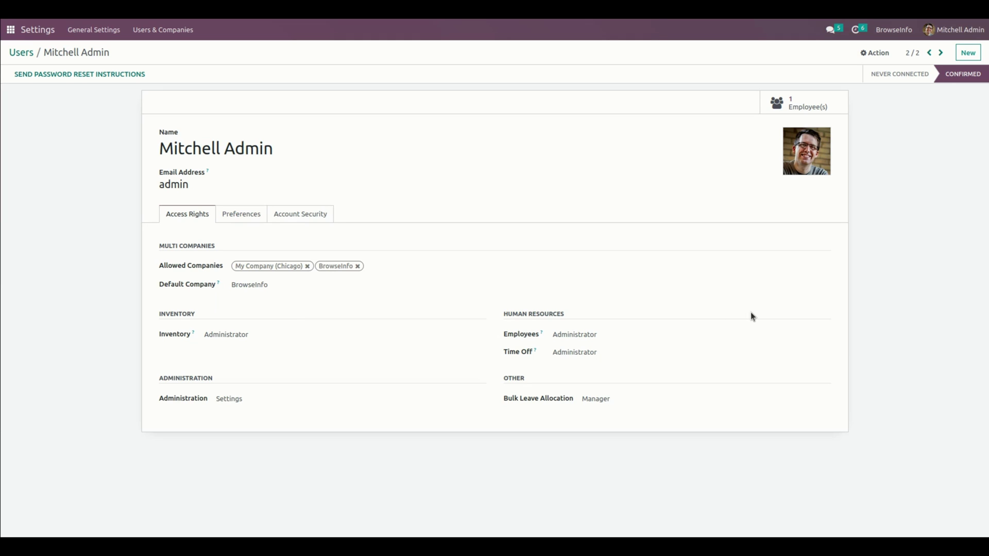
left_click(632, 404)
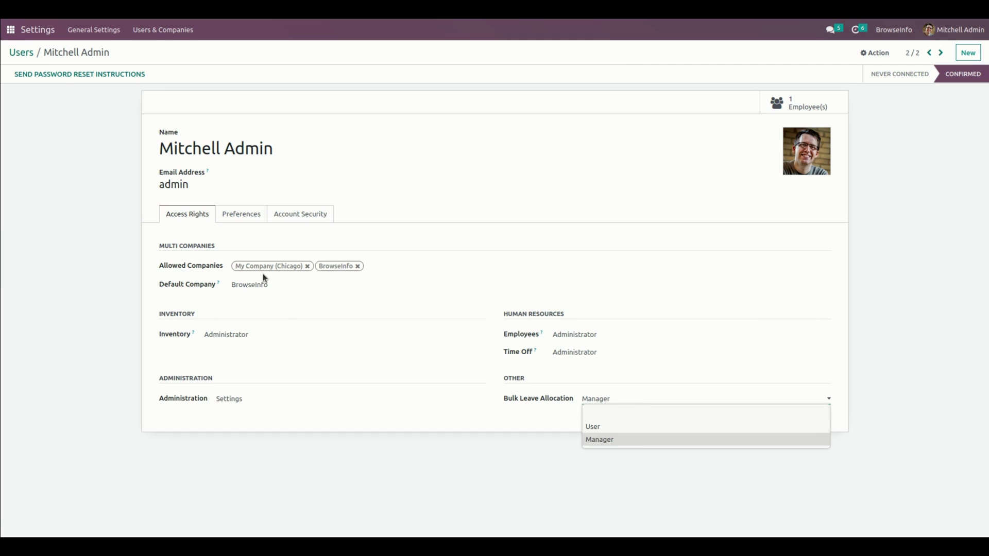
left_click(10, 40)
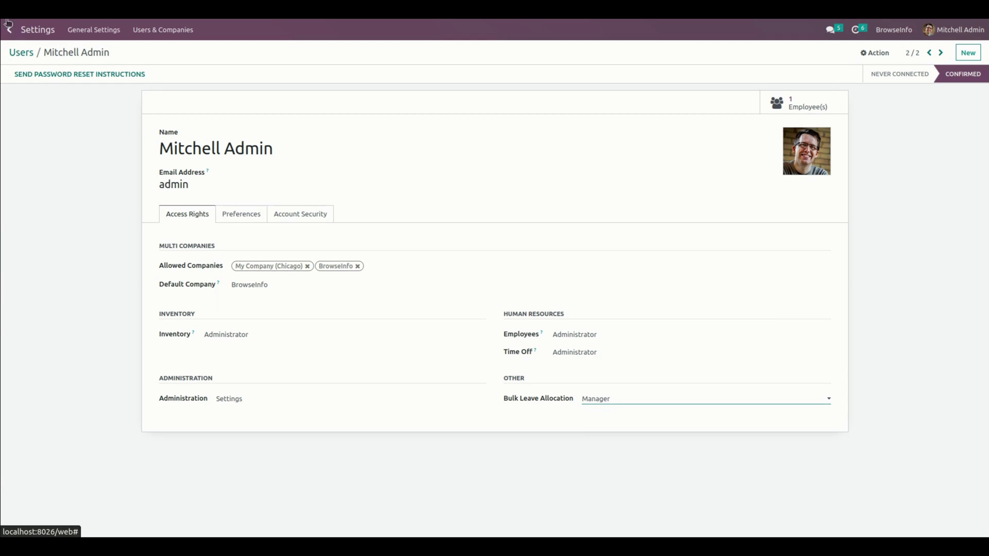
- Open the approved Paid Time Off bulk allocation for 05/01–05/12/2023 with 11.00 days
left_click(11, 26)
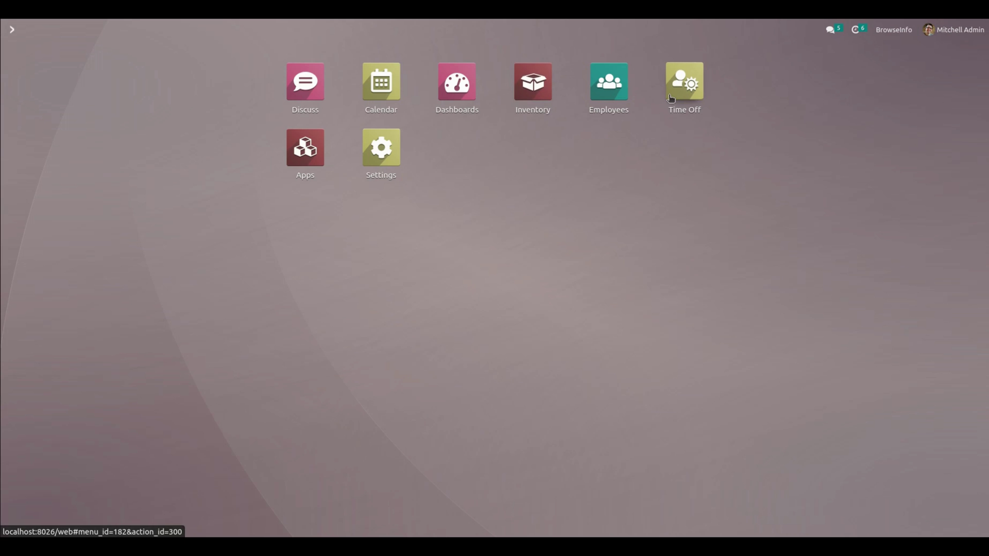
left_click(670, 98)
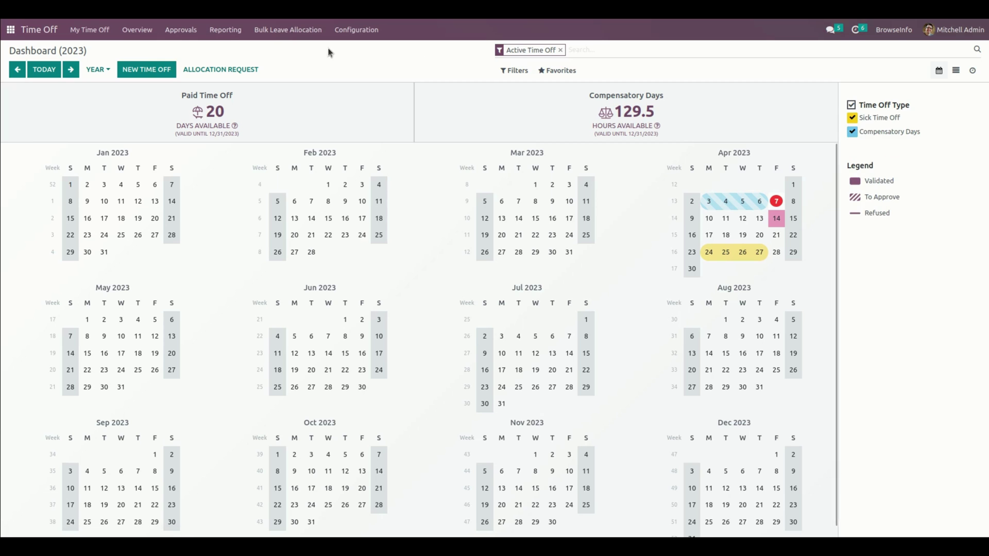
left_click(277, 34)
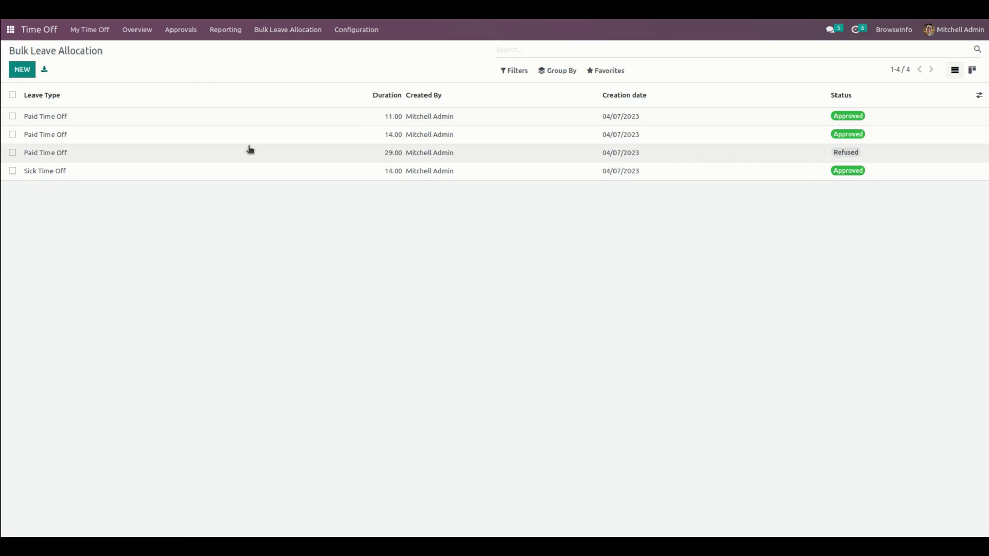
left_click(330, 123)
- Duplicate the Paid Leave allocation and set its validity period to 07/20/2023–07/28/2023
left_click(511, 54)
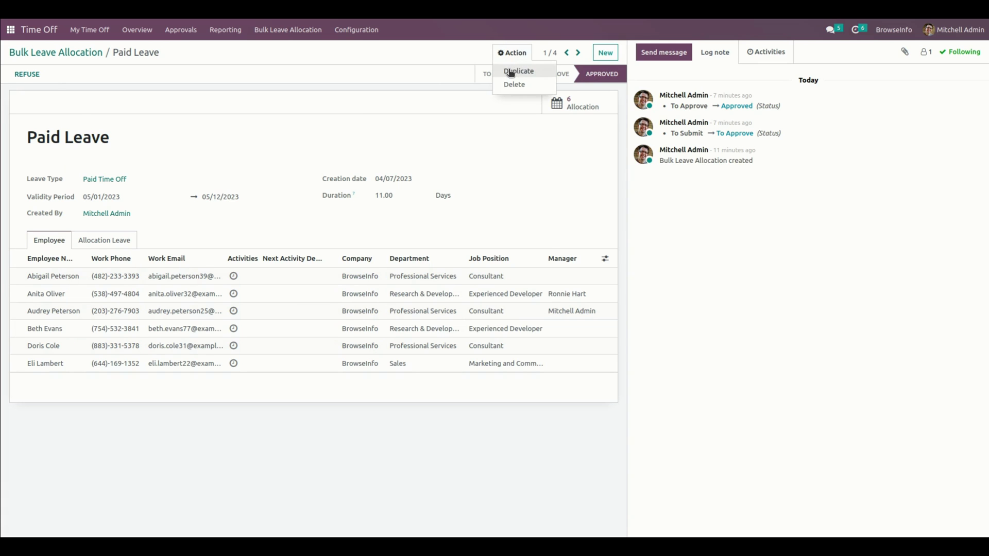
left_click(512, 71)
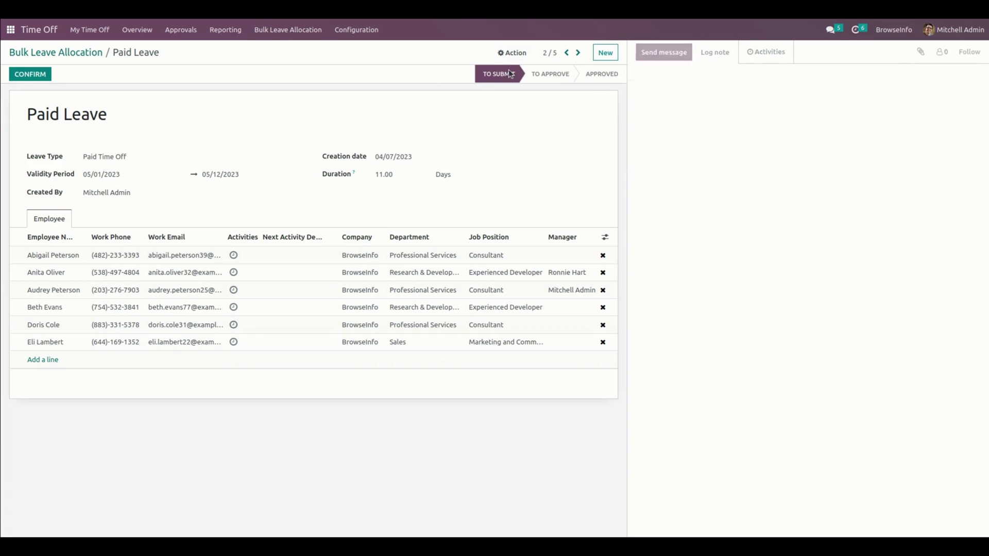
left_click(137, 174)
left_click(216, 193)
left_click(216, 192)
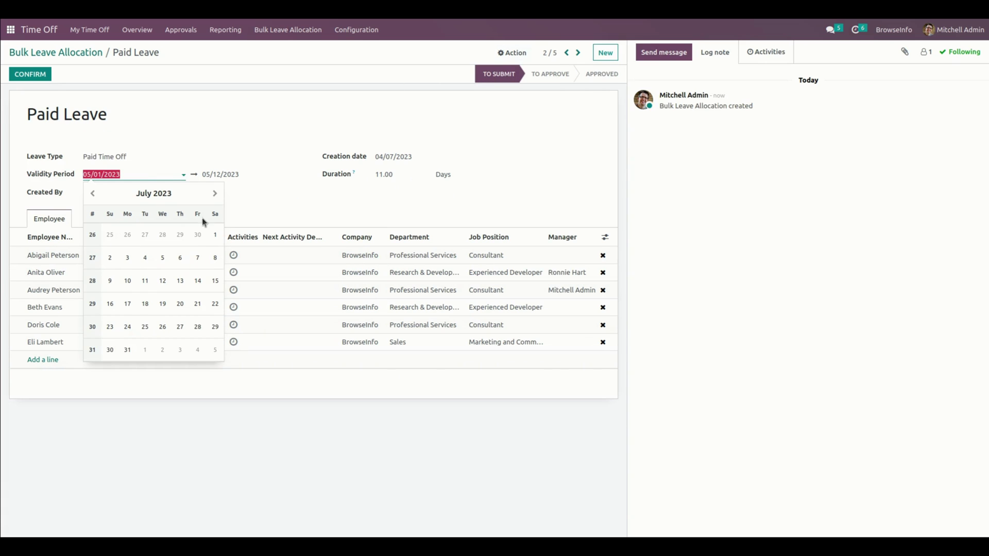
left_click(180, 303)
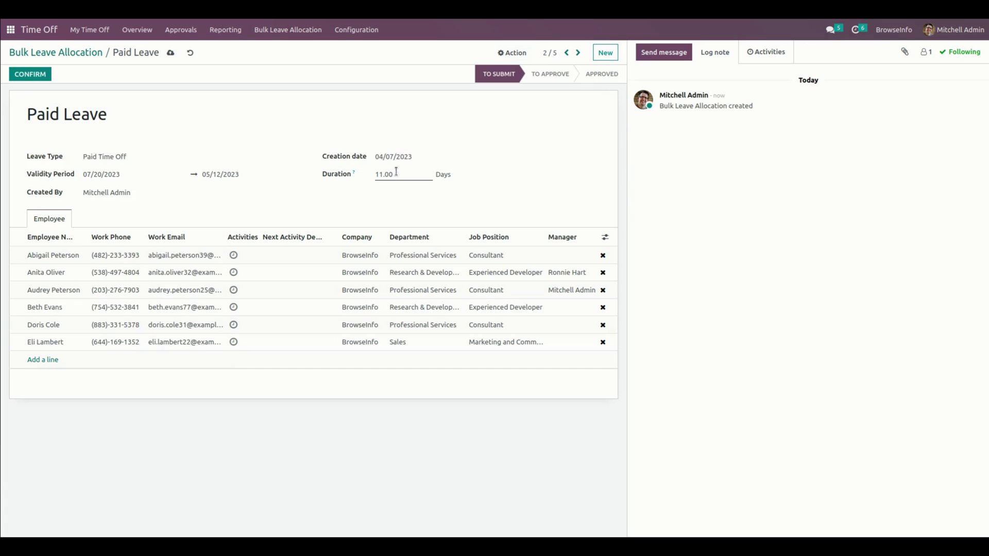
left_click(278, 175)
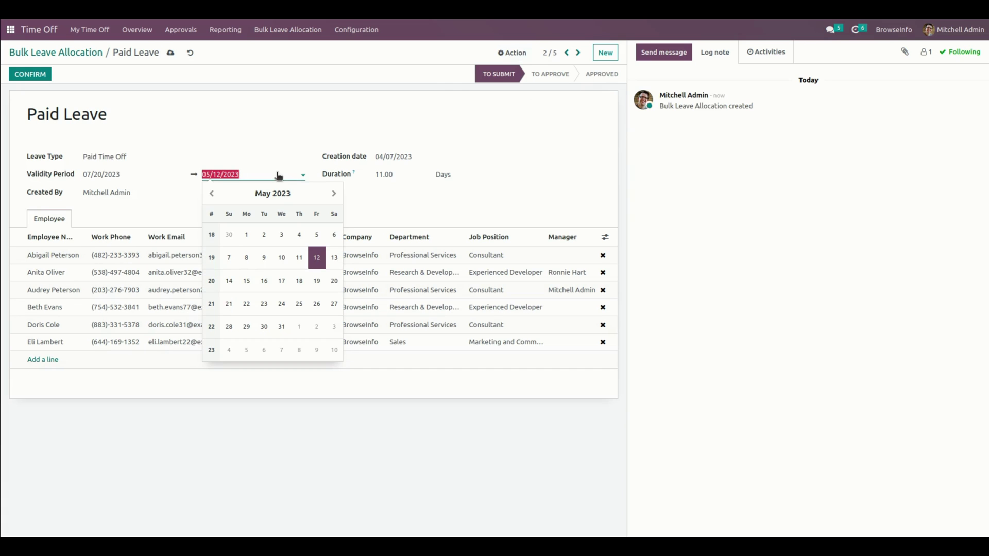
left_click(333, 194)
left_click(334, 194)
left_click(317, 327)
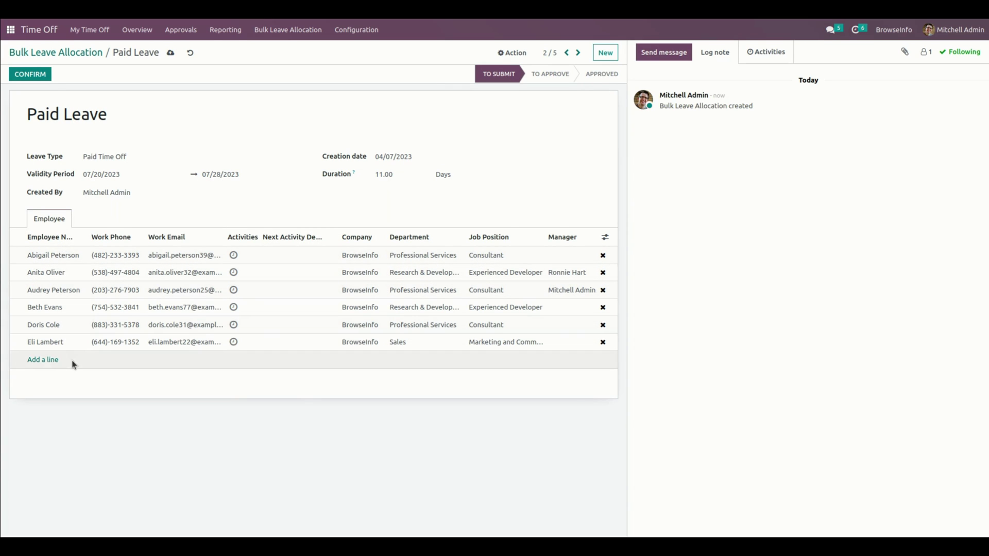
- Add a Sales employee and a Professional Services consultant, then submit the allocation
left_click(41, 360)
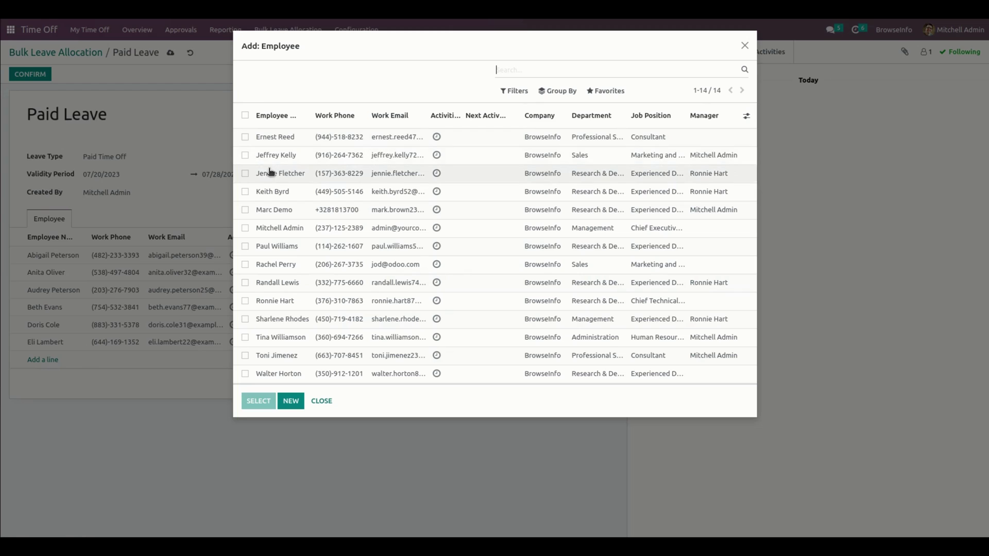
left_click(245, 155)
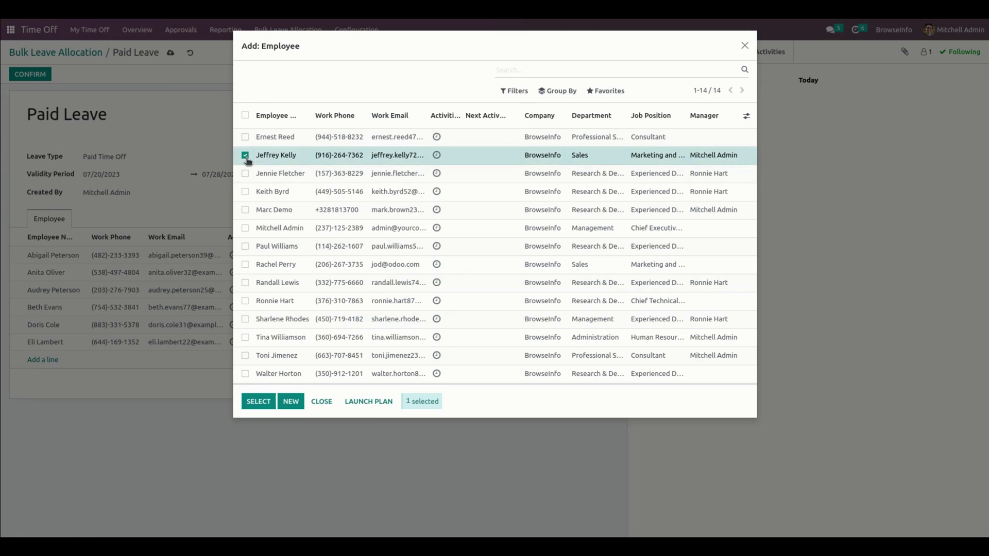
left_click(245, 355)
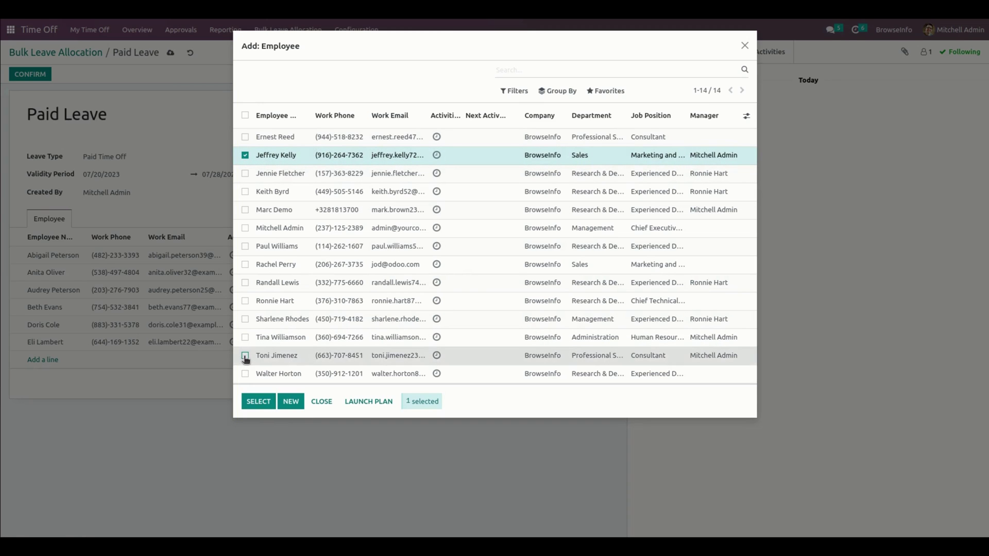
left_click(258, 402)
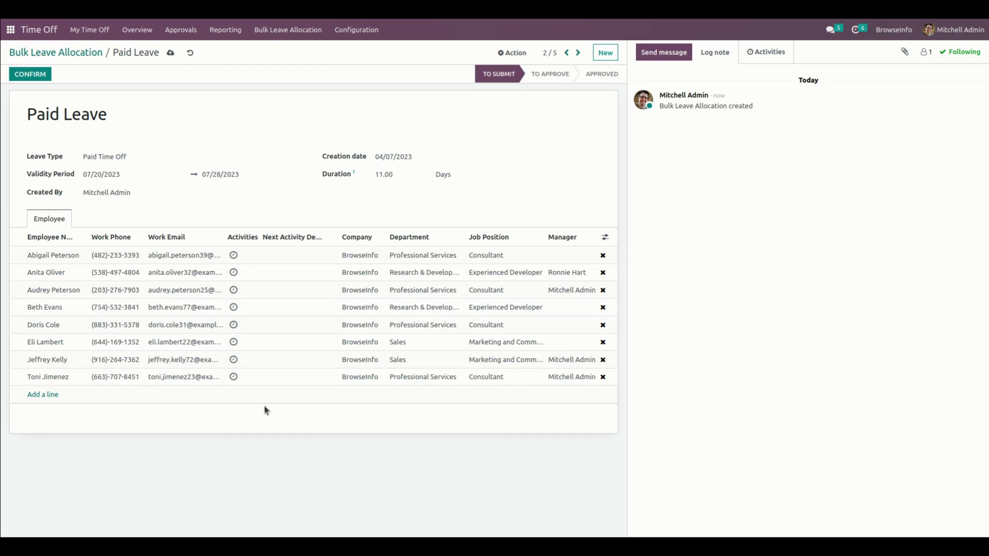
left_click(31, 73)
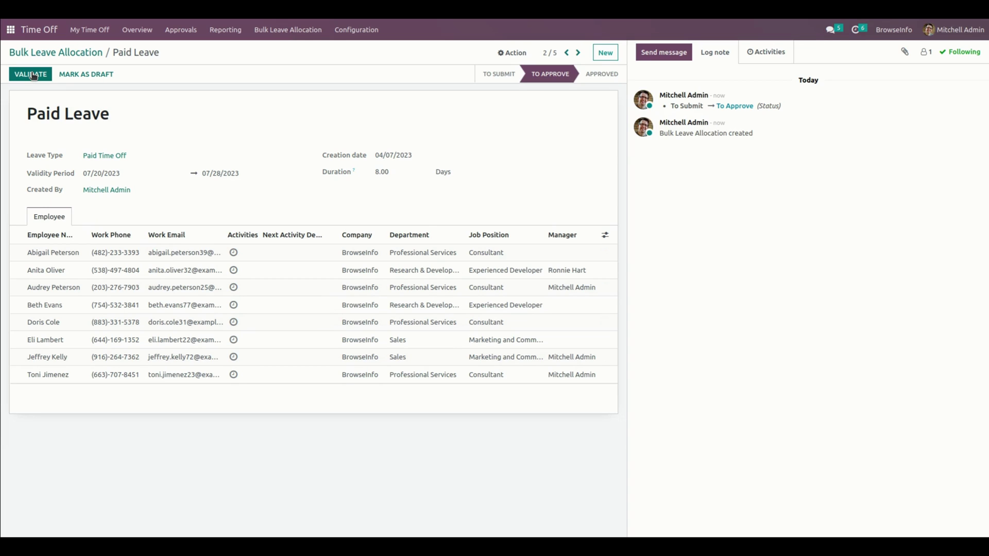
- Validate the copied allocation, approving it for all eight employees
left_click(30, 74)
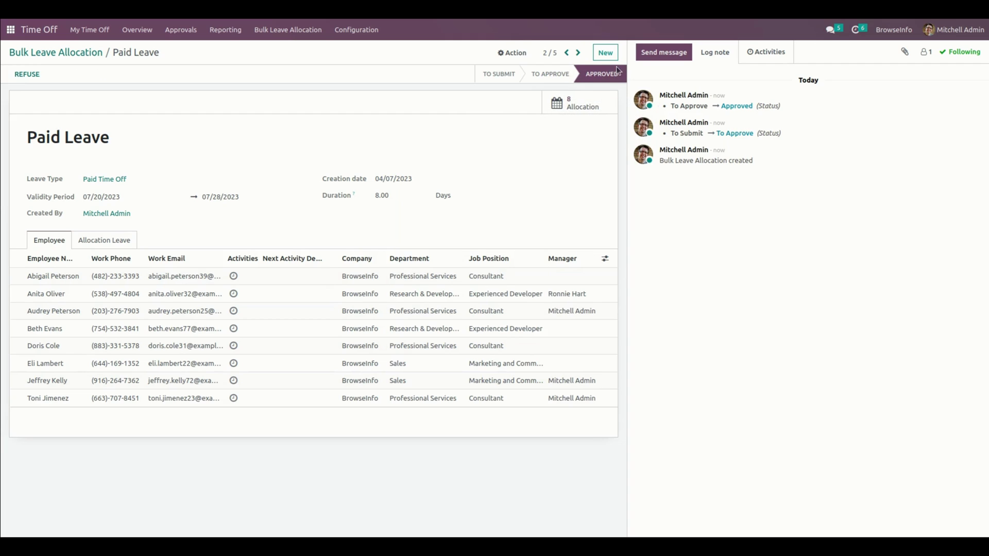
mouse_move(627, 70)
- Inspect the eight generated 8.00-day allocations, open one, and return to the bulk record
left_click(116, 246)
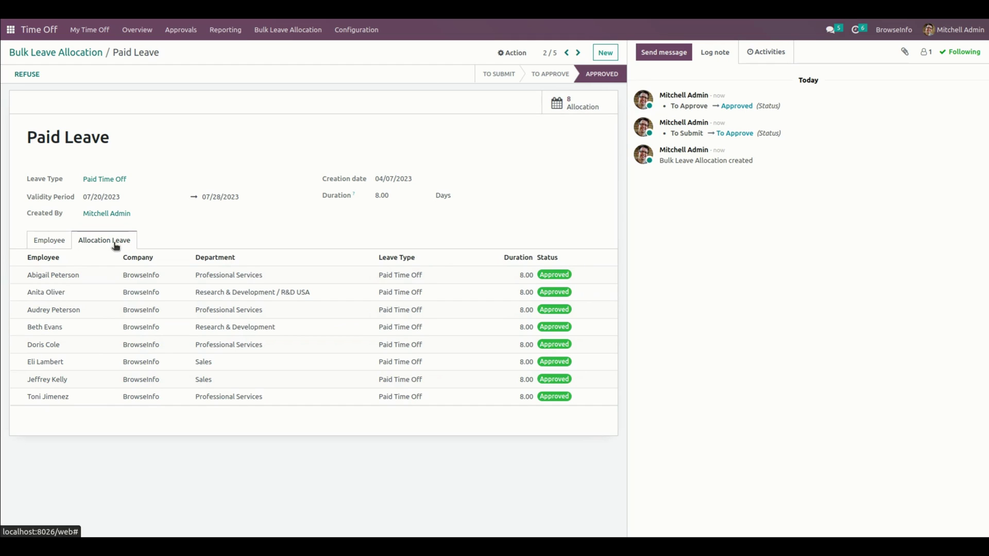
left_click(578, 106)
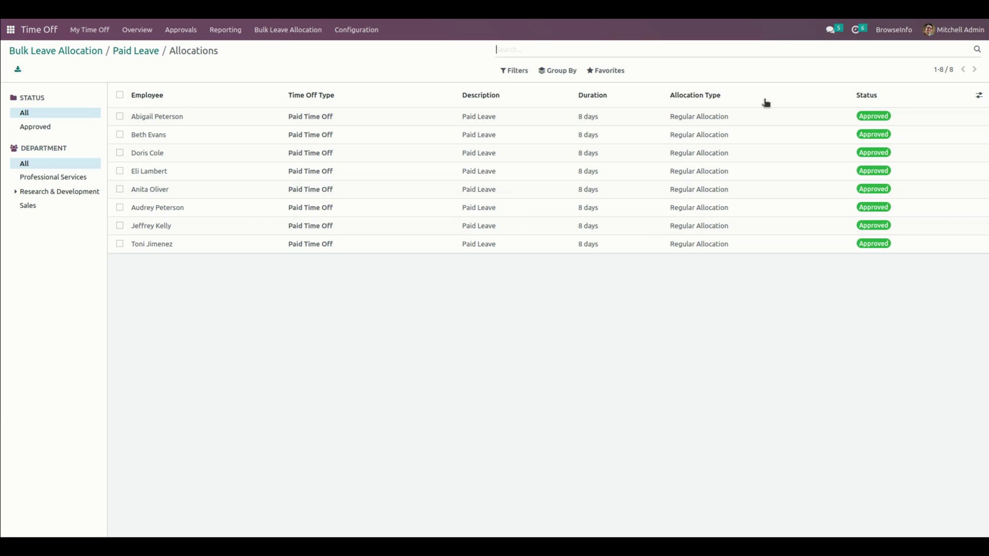
left_click(375, 126)
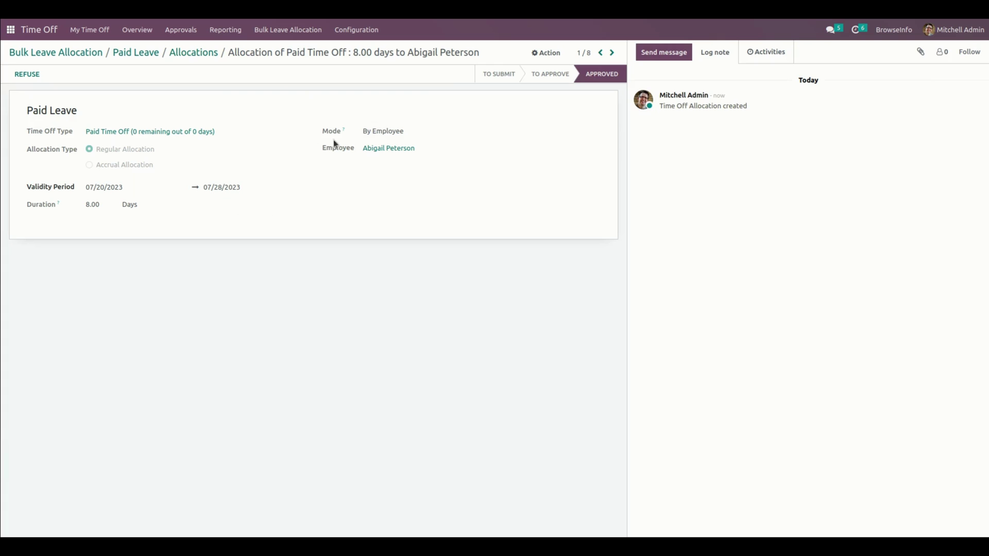
left_click(150, 56)
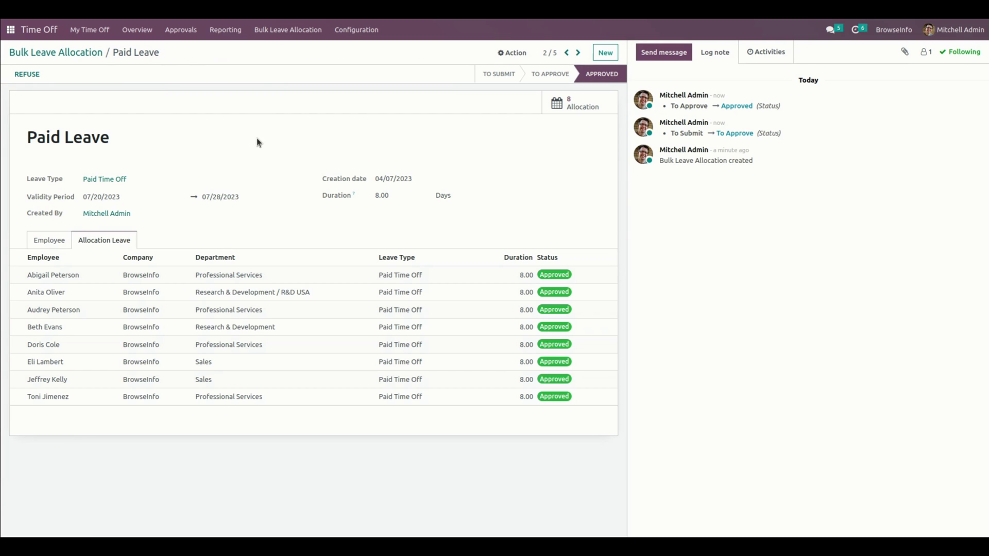
- Refuse the bulk allocation and go back to the Bulk Leave Allocation list
left_click(29, 75)
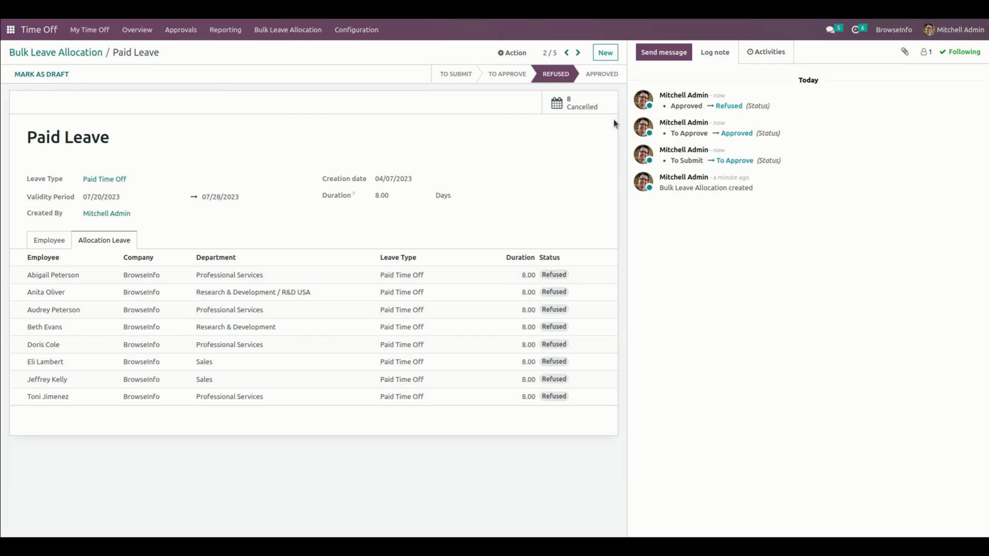
mouse_move(571, 78)
left_click(60, 56)
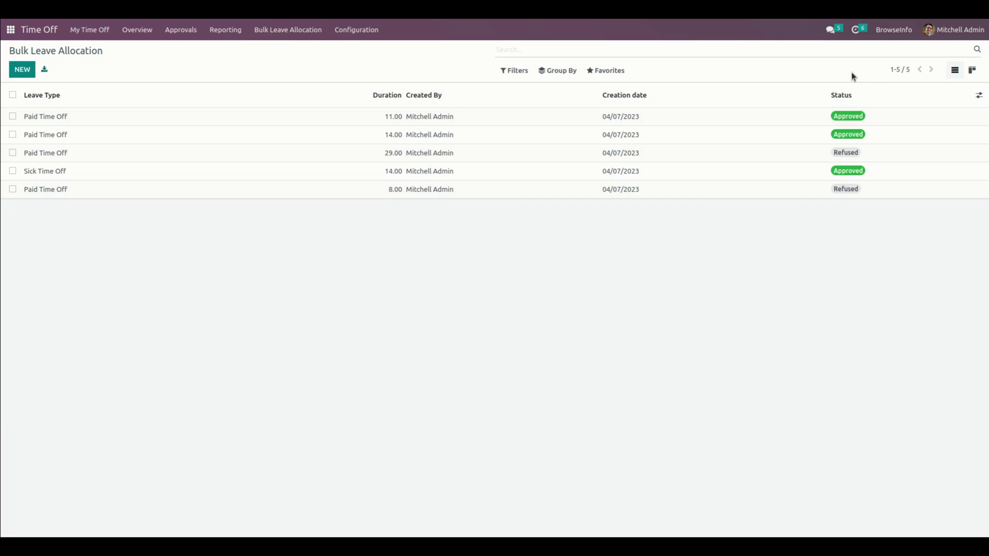
- Filter allocations to Approved in Kanban view, then display the three results as a list
left_click(972, 70)
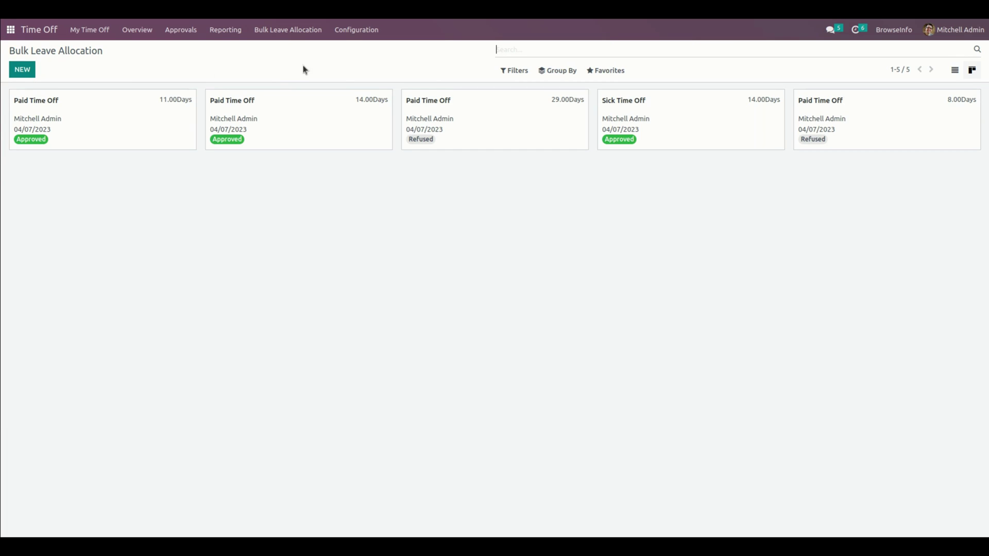
left_click(525, 75)
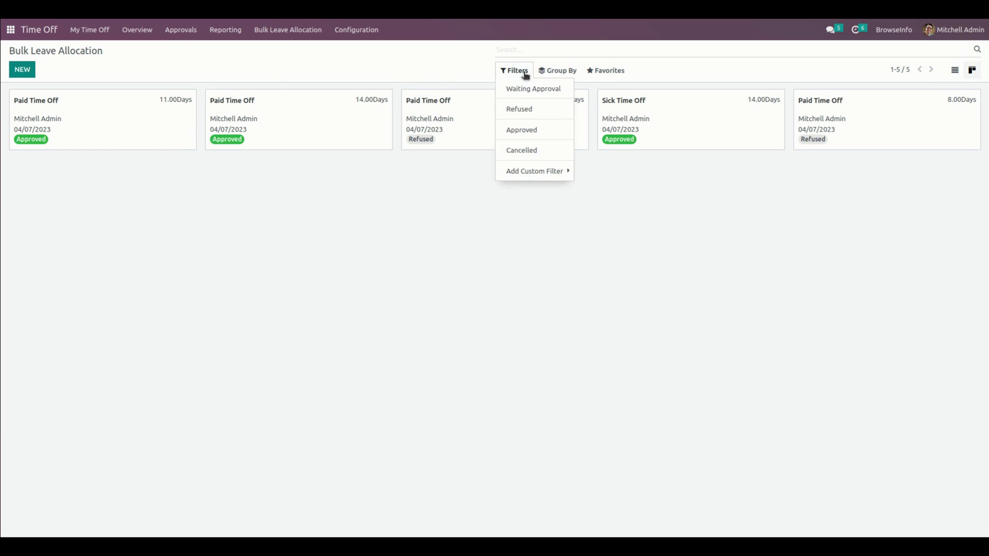
left_click(519, 109)
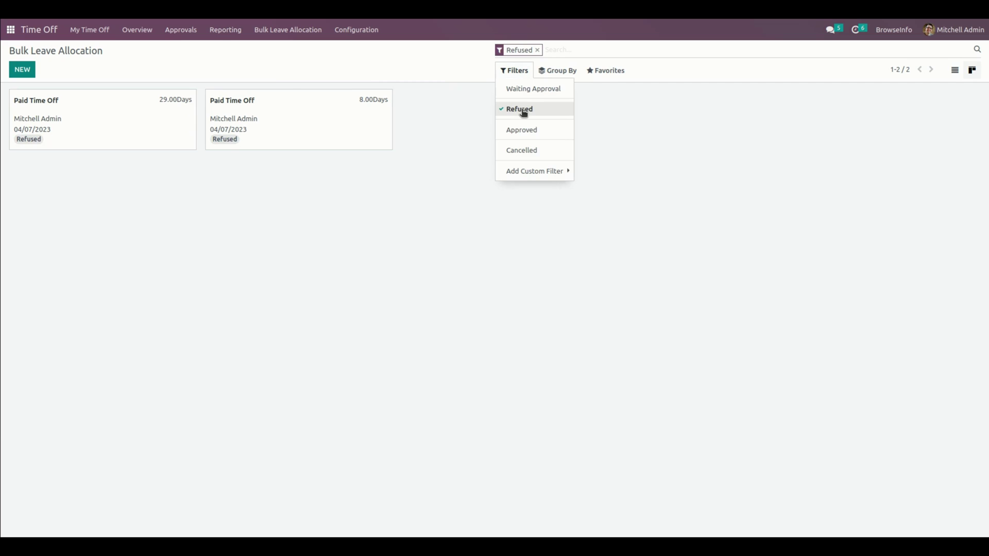
left_click(520, 129)
left_click(525, 109)
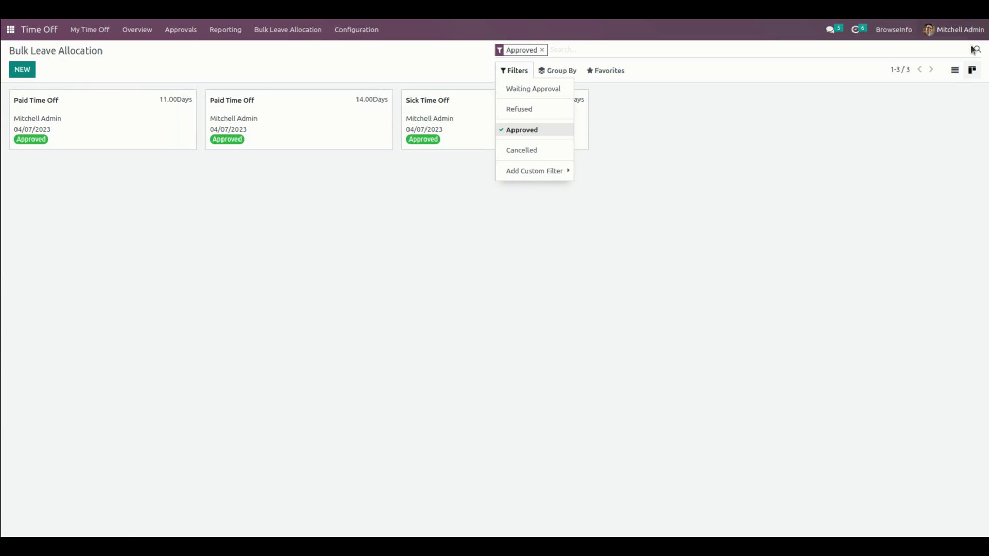
left_click(954, 70)
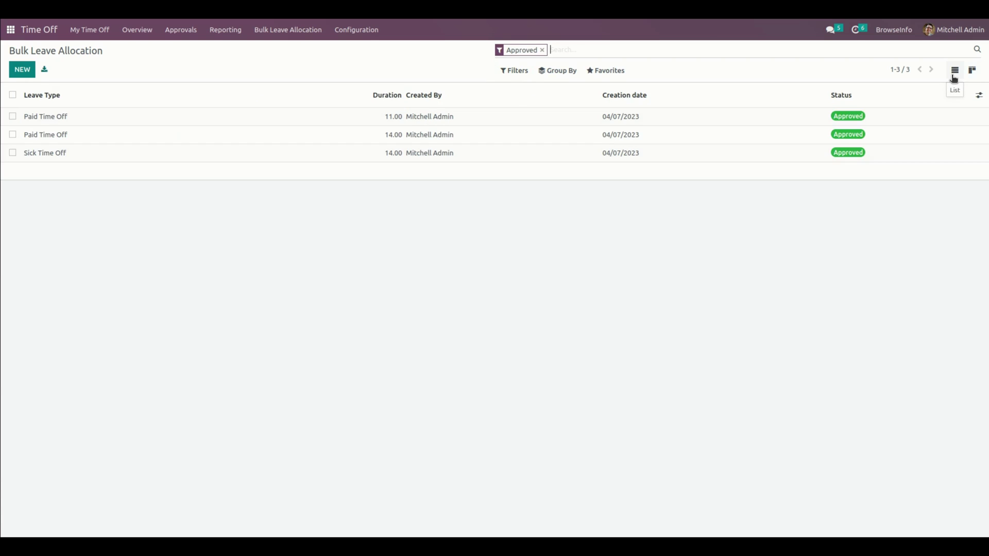